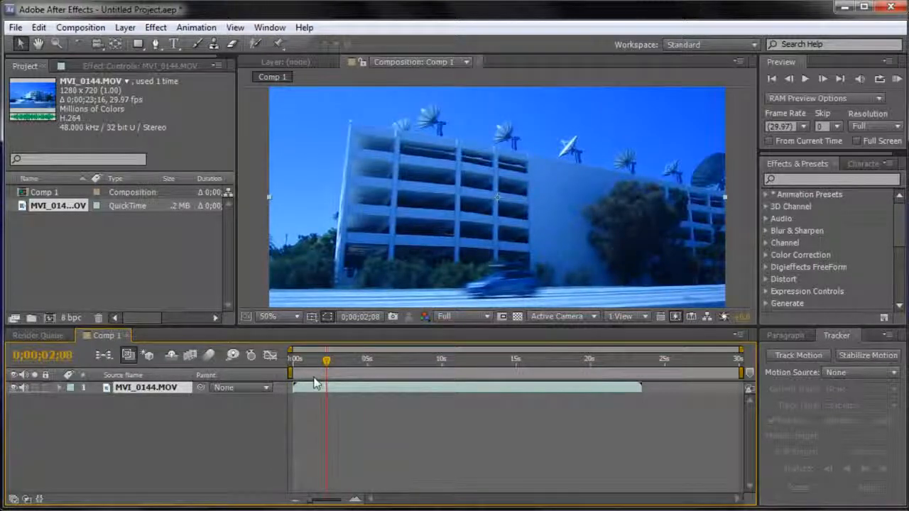
Step: Time-reverse the MVI_0144.MOV layer and scrub through its first two seconds to check the reversed footage
drag(327, 364, 292, 374)
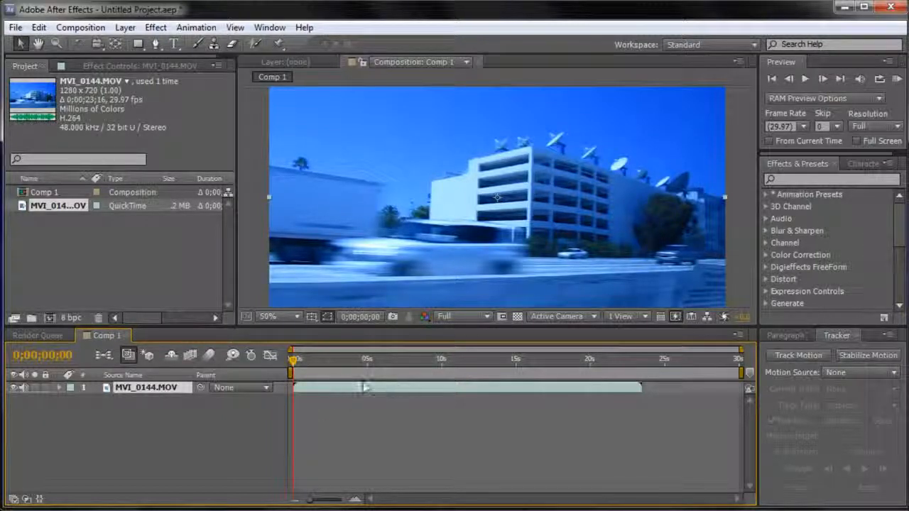
right_click(345, 386)
click(312, 394)
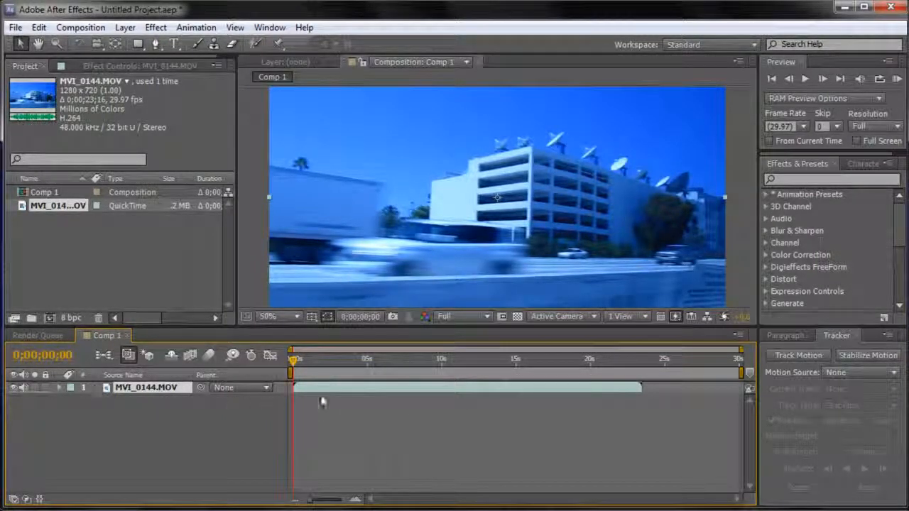
right_click(359, 388)
mouse_move(389, 361)
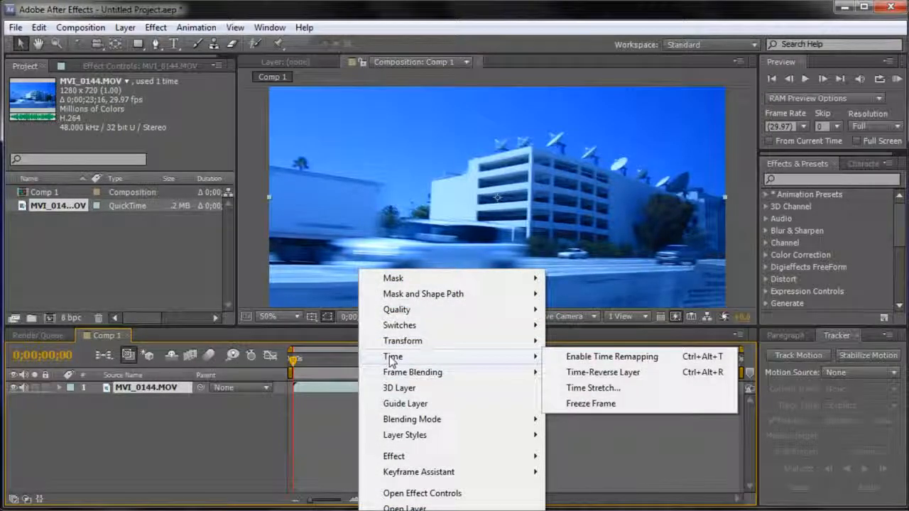
click(591, 372)
mouse_move(293, 360)
mouse_down()
mouse_move(424, 365)
mouse_move(304, 363)
mouse_move(299, 370)
mouse_move(588, 369)
mouse_move(544, 387)
mouse_move(354, 393)
mouse_move(460, 396)
mouse_move(505, 392)
mouse_move(323, 387)
mouse_up()
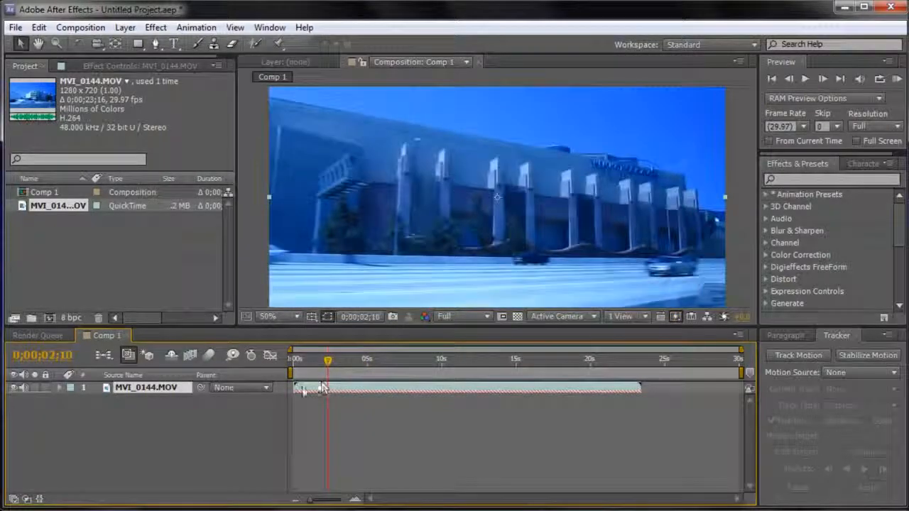
key(Home)
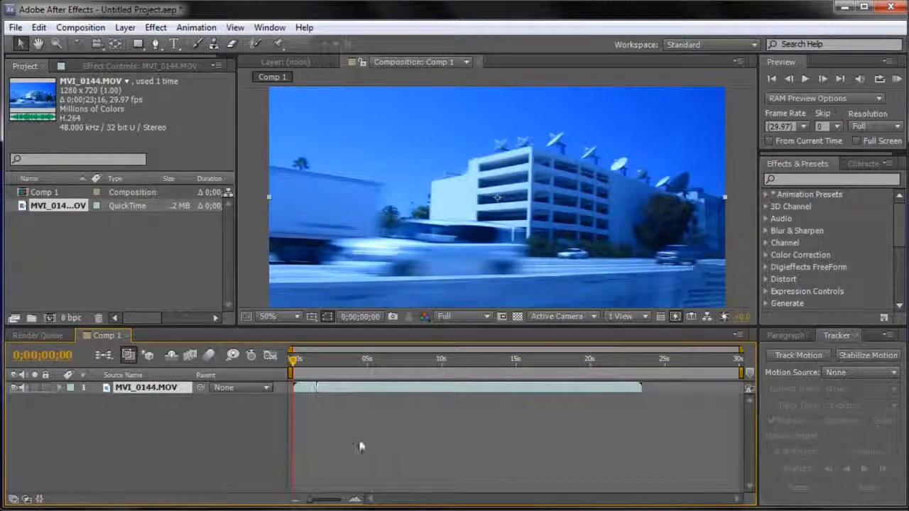
Step: Time-stretch the MVI_0144.MOV layer with a stretch factor of 50%, holding the layer in-point in place
right_click(339, 390)
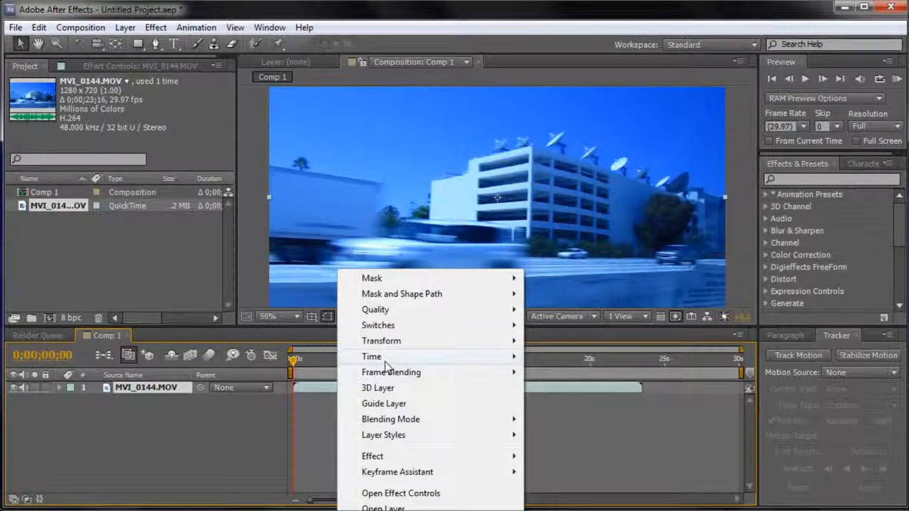
mouse_move(385, 358)
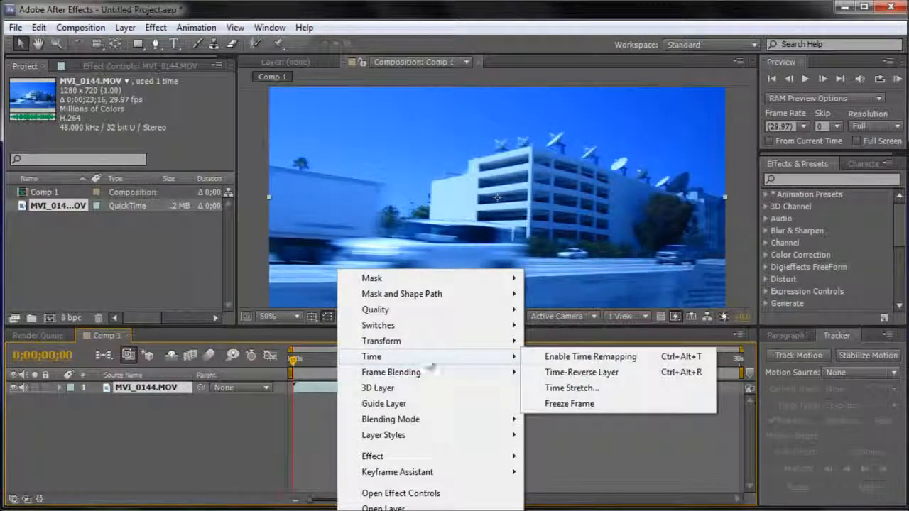
click(573, 389)
drag(374, 207, 378, 181)
click(384, 242)
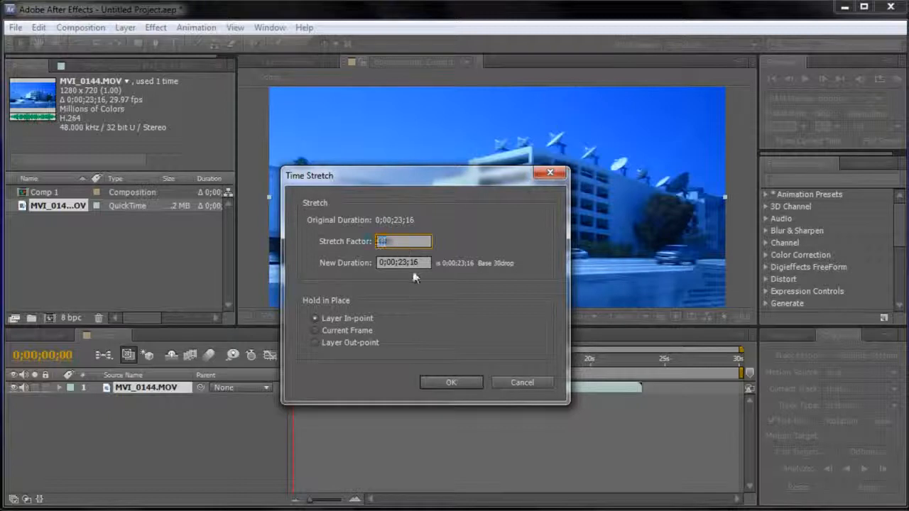
click(420, 265)
click(385, 242)
drag(402, 244, 370, 245)
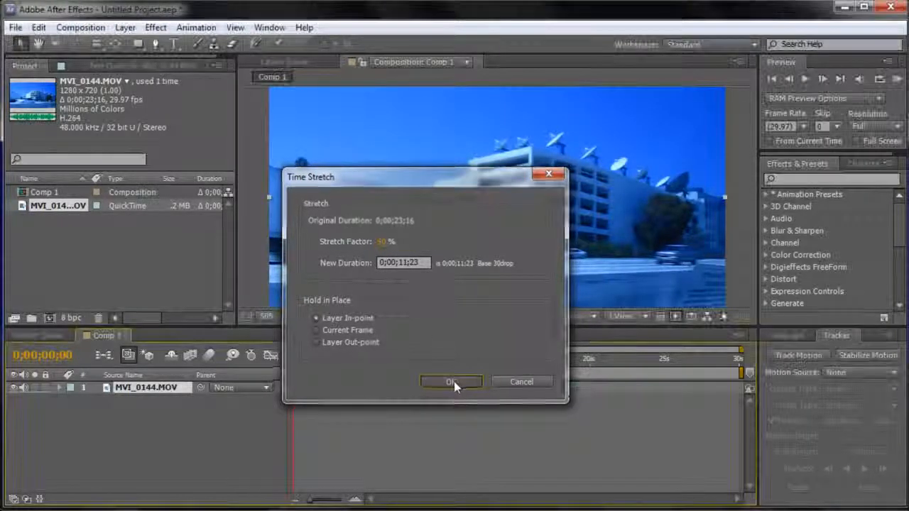
click(452, 382)
Step: Preview the time-stretched clip from about 1.5 seconds
drag(292, 361, 314, 375)
key(space)
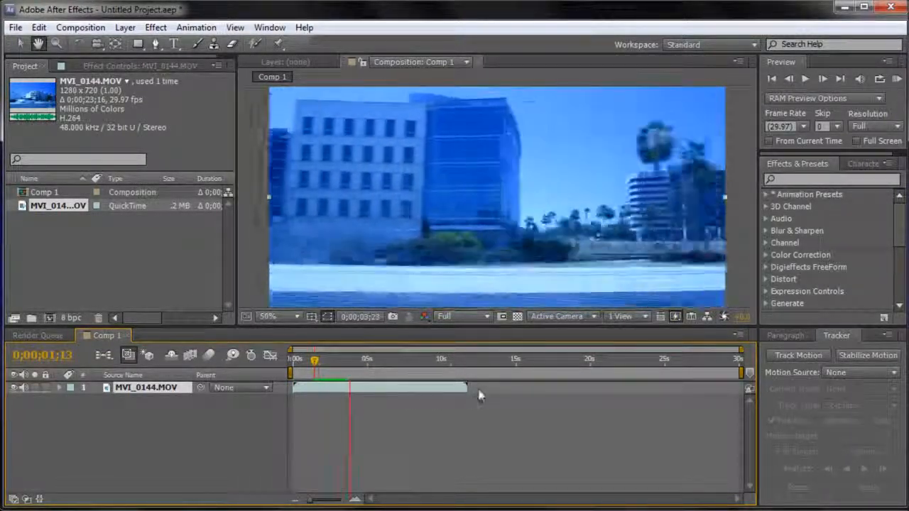
key(space)
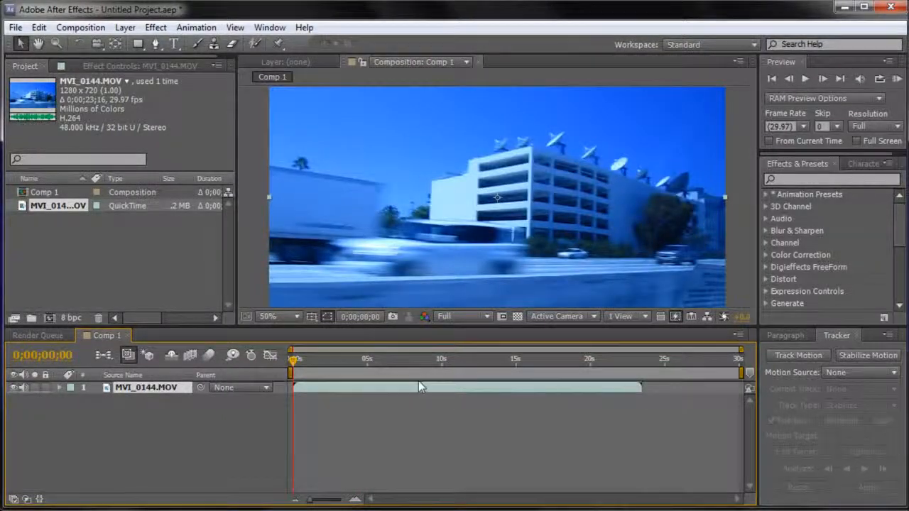
Step: Enable time remapping on the MVI_0144.MOV layer and select its start and end keyframes in turn
right_click(418, 380)
mouse_move(454, 357)
click(644, 357)
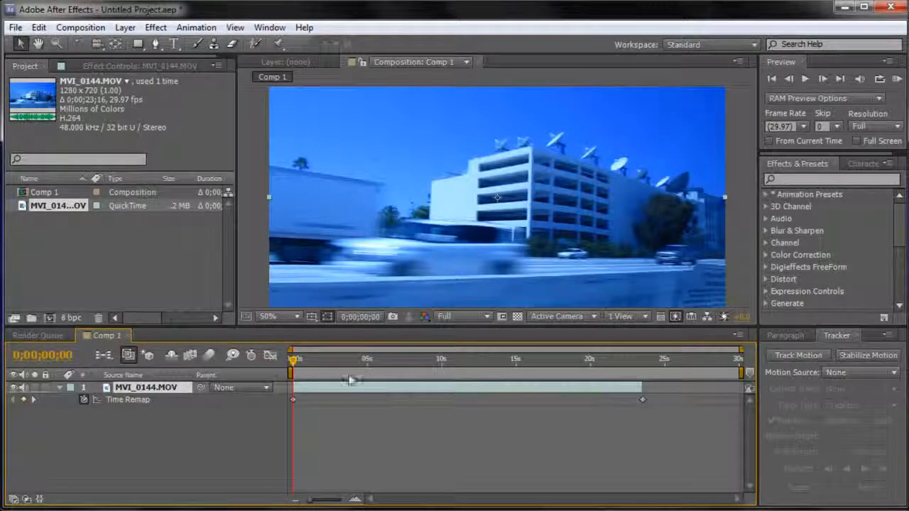
click(293, 400)
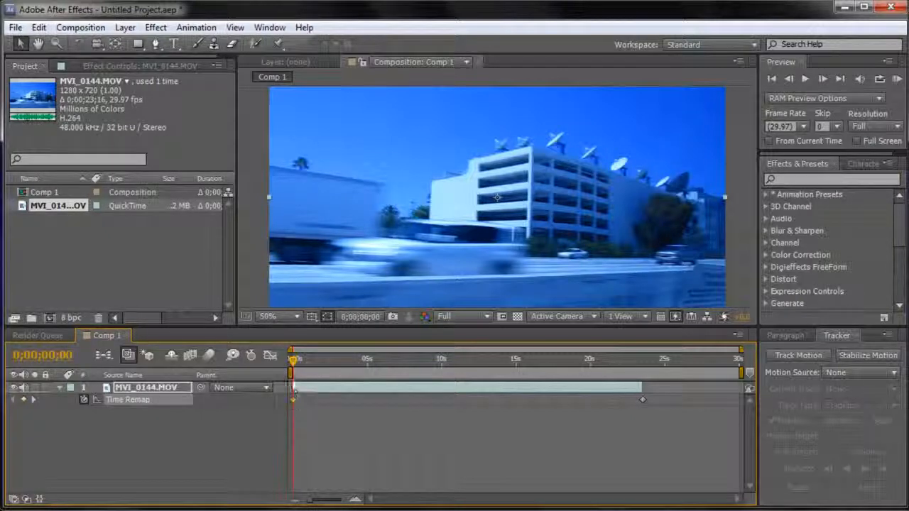
click(641, 402)
click(292, 400)
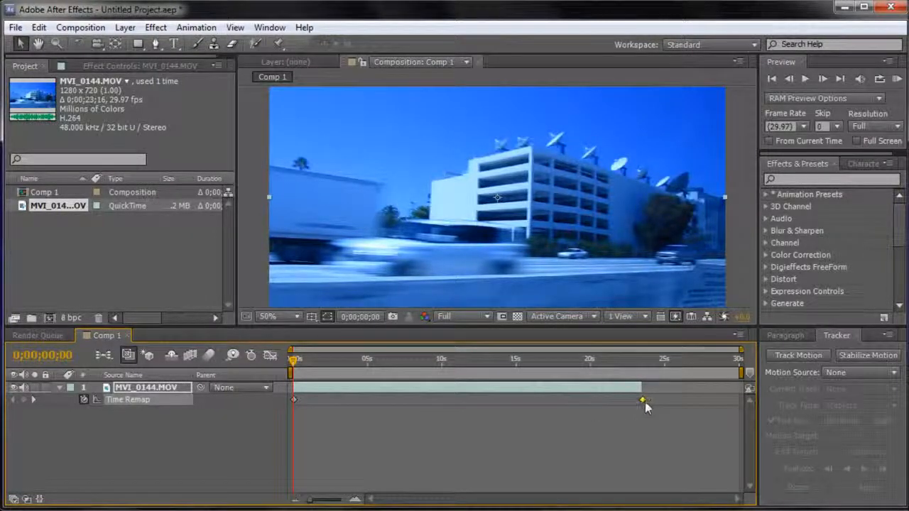
Step: Move the end Time Remap keyframe to about 11.5 seconds and play the sped-up footage from the start
drag(641, 402, 462, 409)
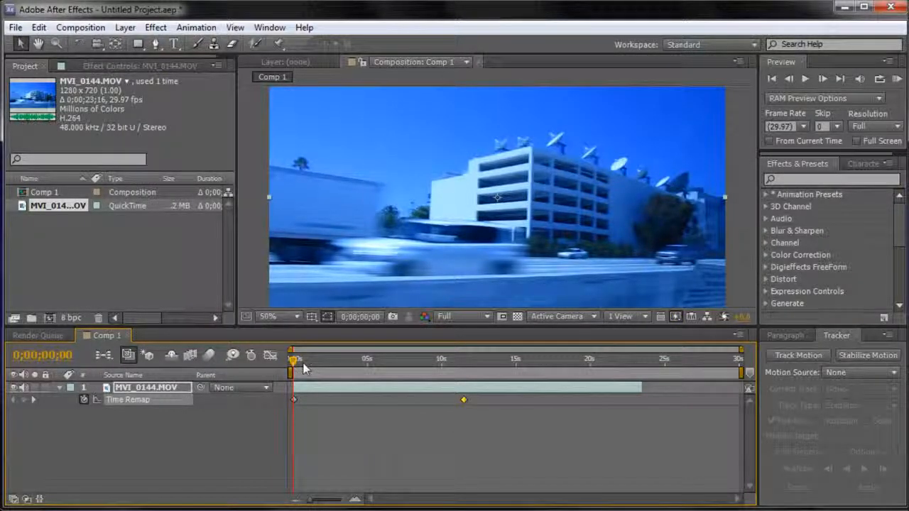
key(space)
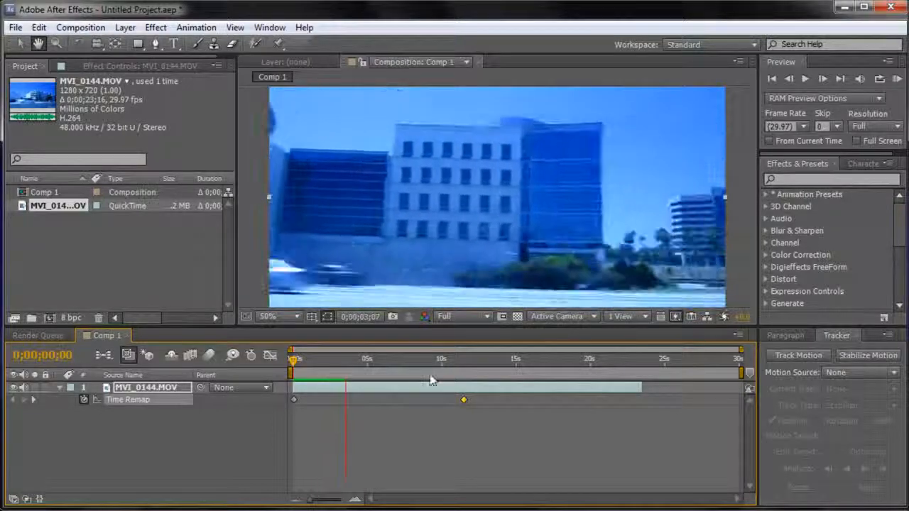
mouse_move(465, 407)
mouse_down()
mouse_move(445, 405)
mouse_move(465, 407)
mouse_up()
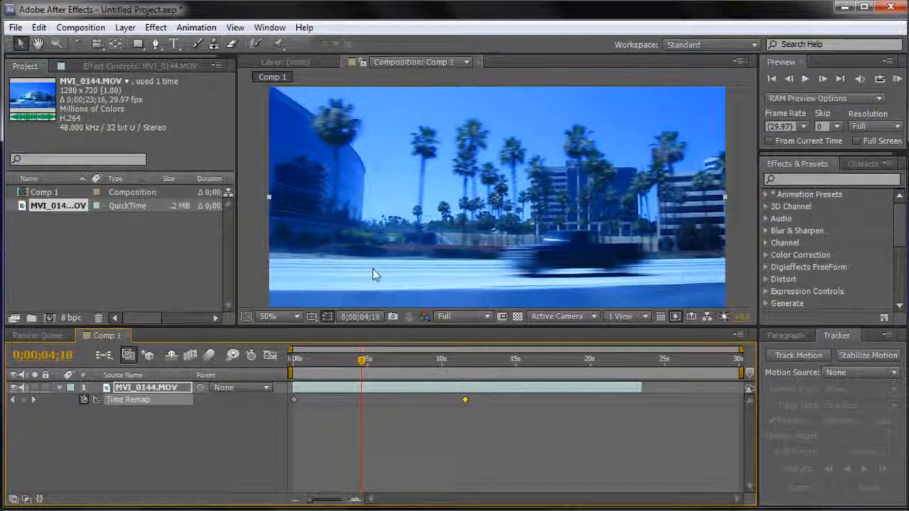
Step: Move the end Time Remap keyframe to about 8.5 seconds, further to about 6 seconds, and preview the faster footage
drag(465, 408, 418, 402)
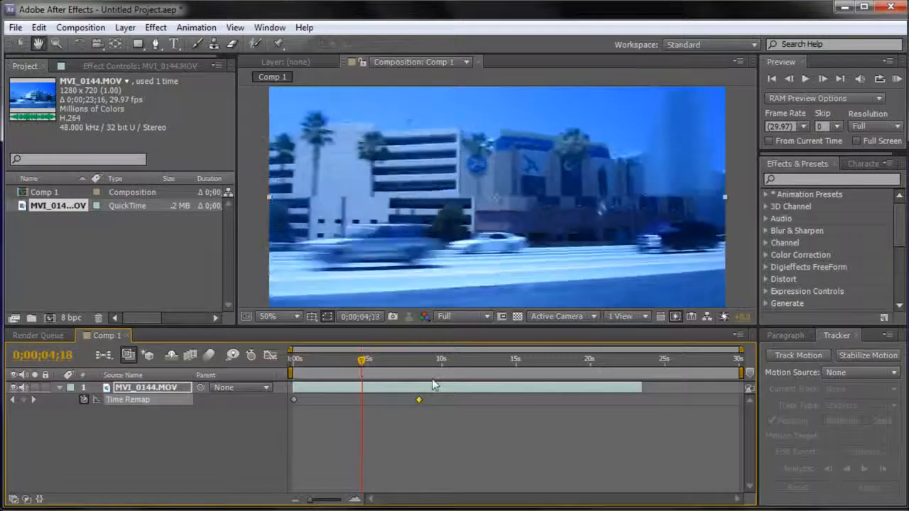
drag(419, 401, 385, 403)
drag(375, 371, 320, 374)
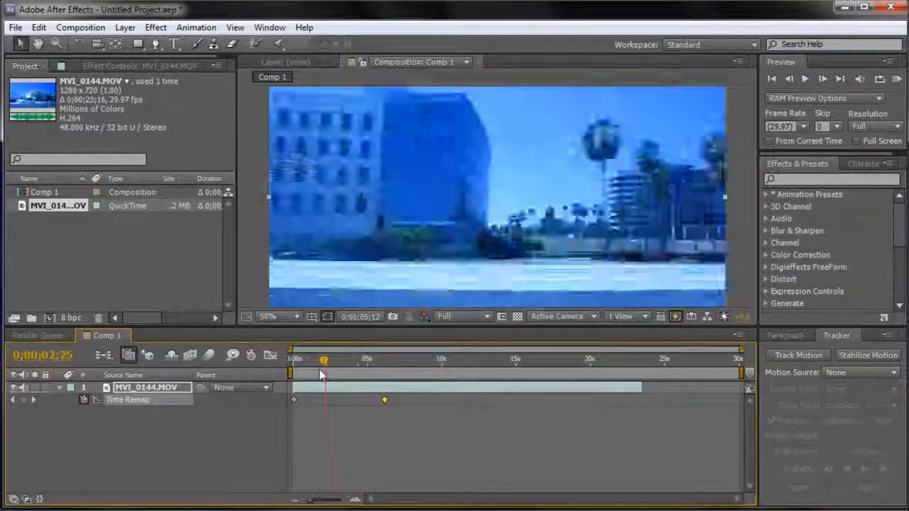
key(space)
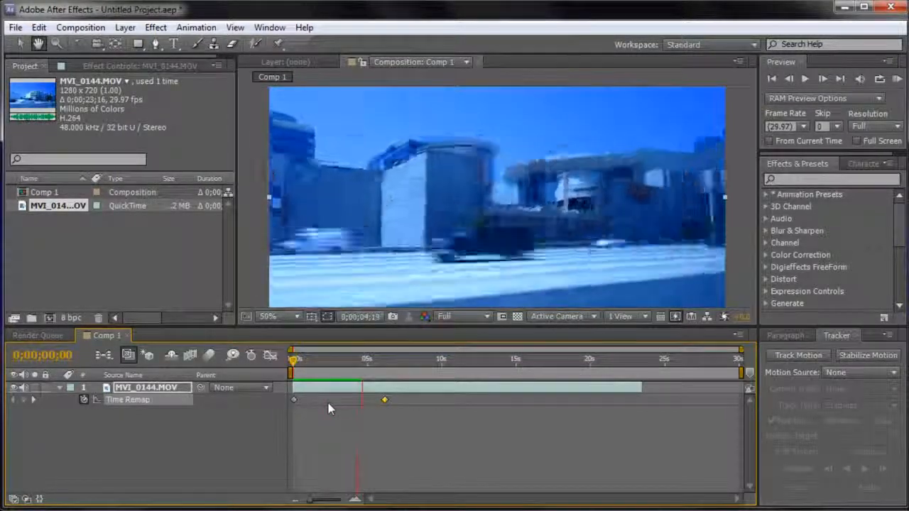
key(space)
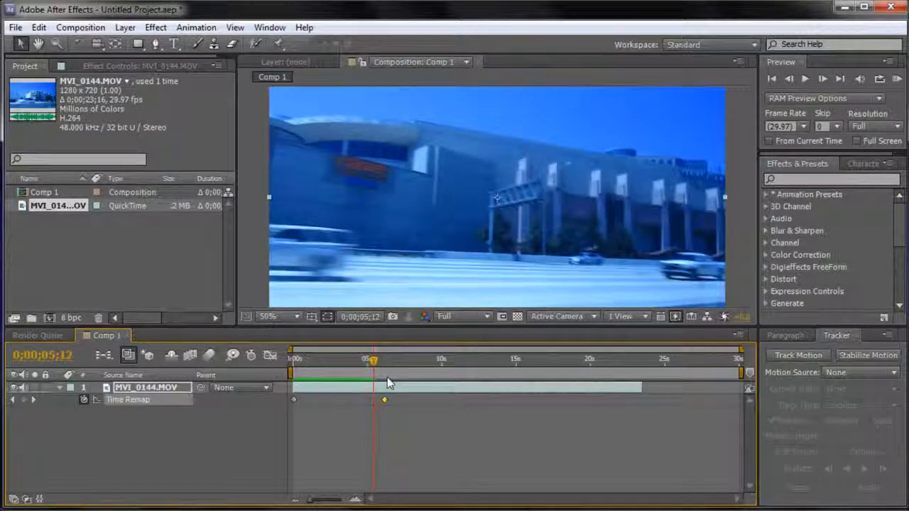
Step: Move the end Time Remap keyframe past the composition's 30-second end and preview the slowed footage
drag(400, 400, 788, 408)
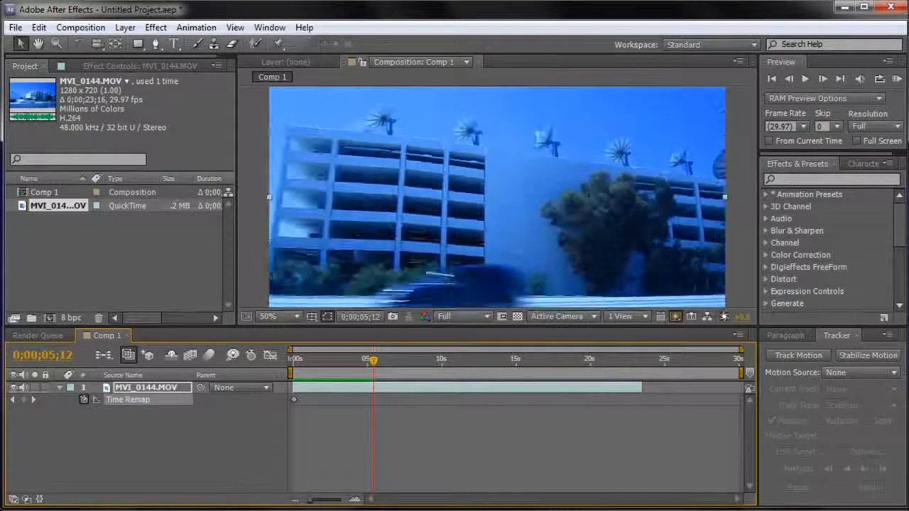
drag(373, 362, 303, 372)
key(space)
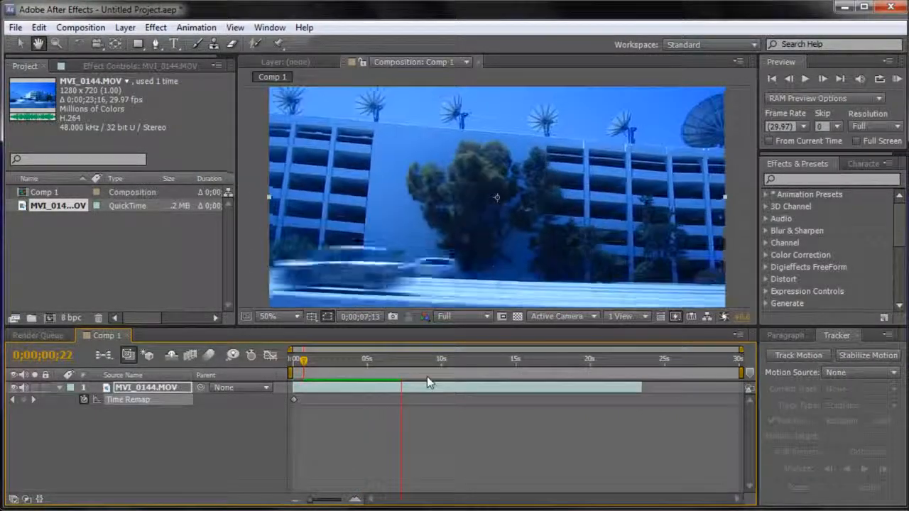
key(space)
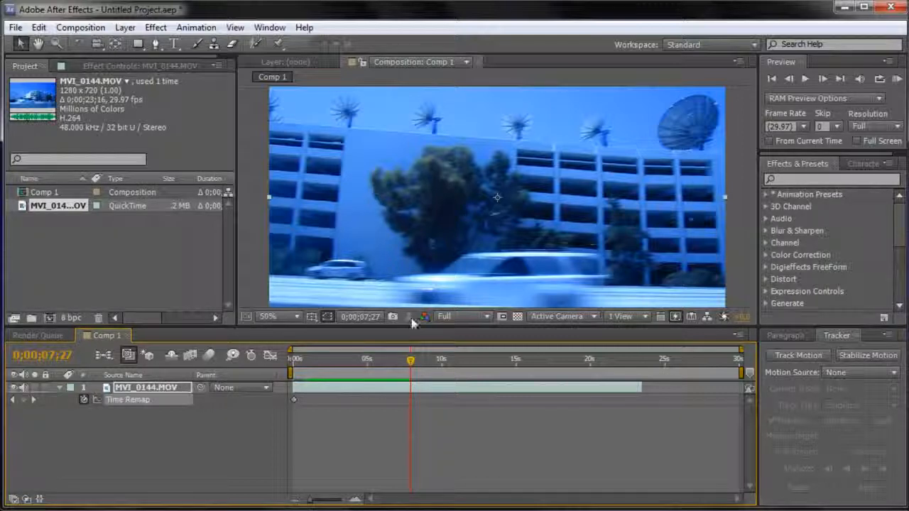
Step: Enable frame blending for the composition and turn on the Frame Blend switch of the MVI_0144.MOV layer
drag(410, 362, 485, 364)
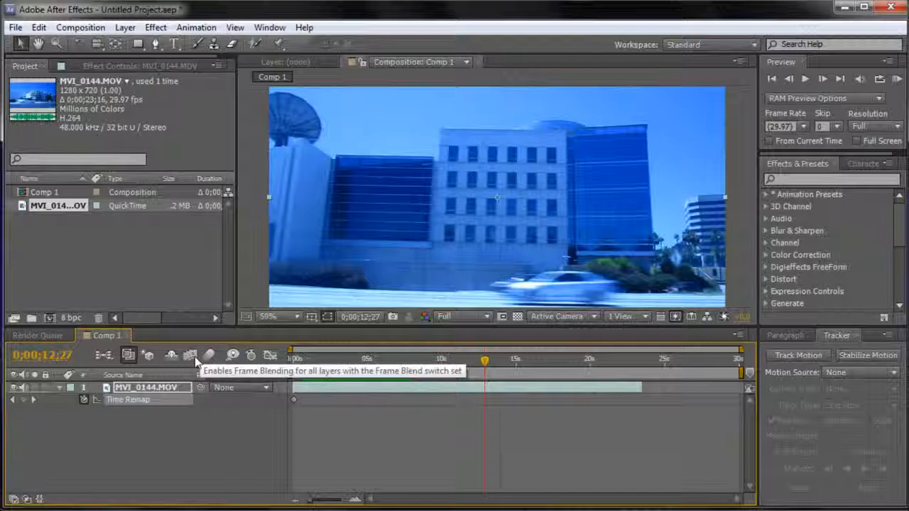
click(190, 356)
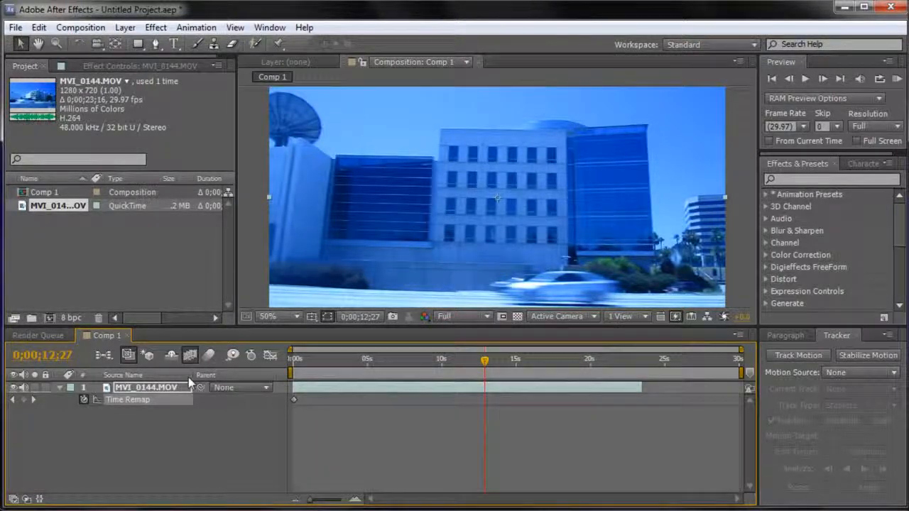
key(F4)
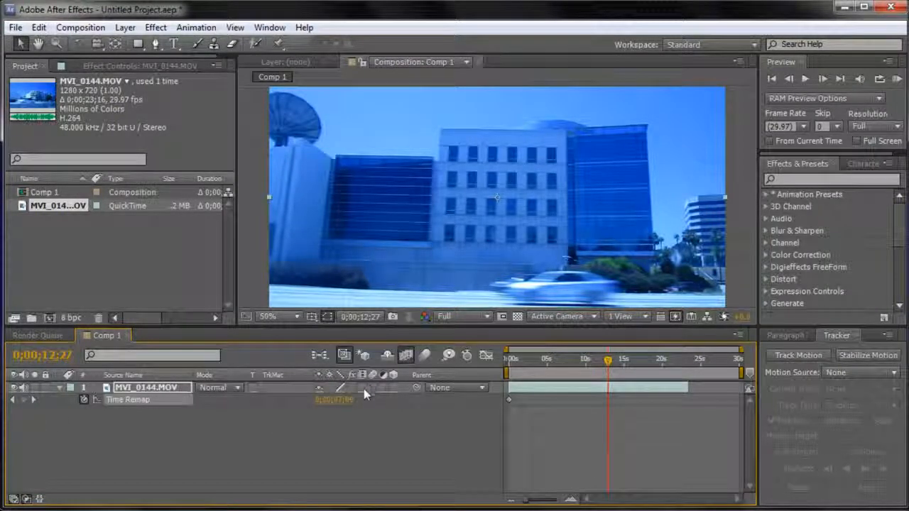
click(362, 387)
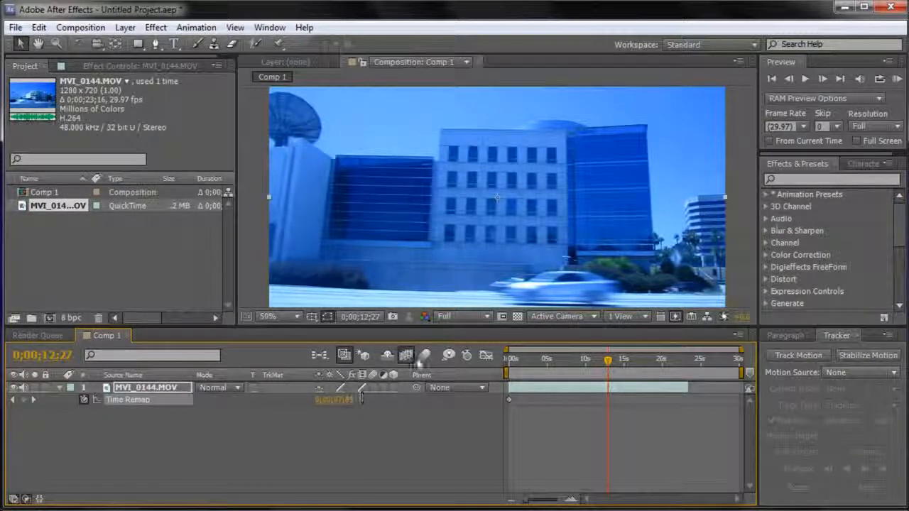
Step: Preview the frame-blended footage from 0;00;13;20 and scrub ahead to 0;00;17;03
mouse_move(609, 362)
mouse_down()
mouse_move(599, 362)
mouse_move(613, 361)
mouse_up()
key(space)
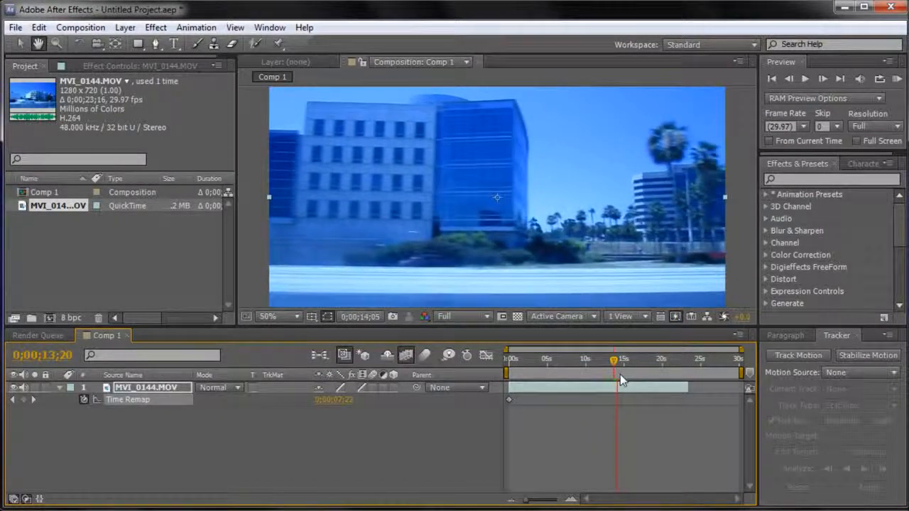
key(space)
drag(621, 363, 642, 365)
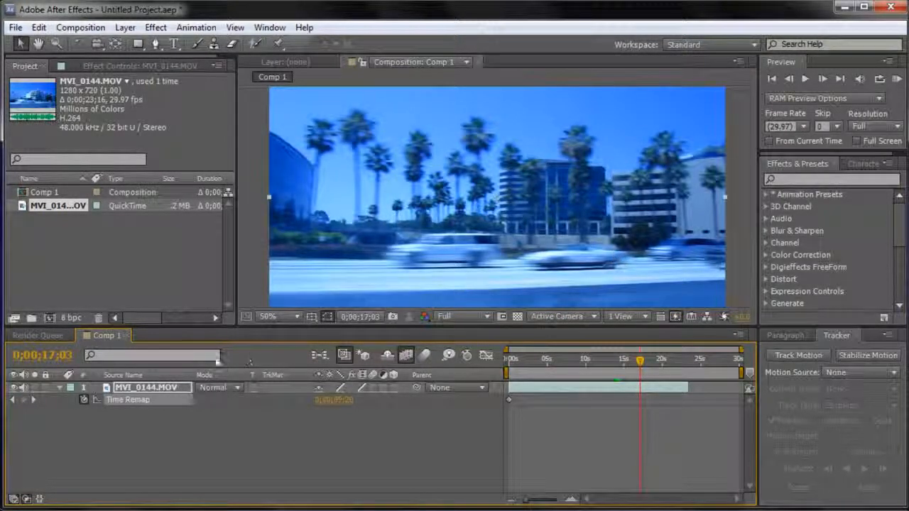
Step: Turn off the composition's frame blending and hide the timeline's layer switches and modes columns
click(405, 356)
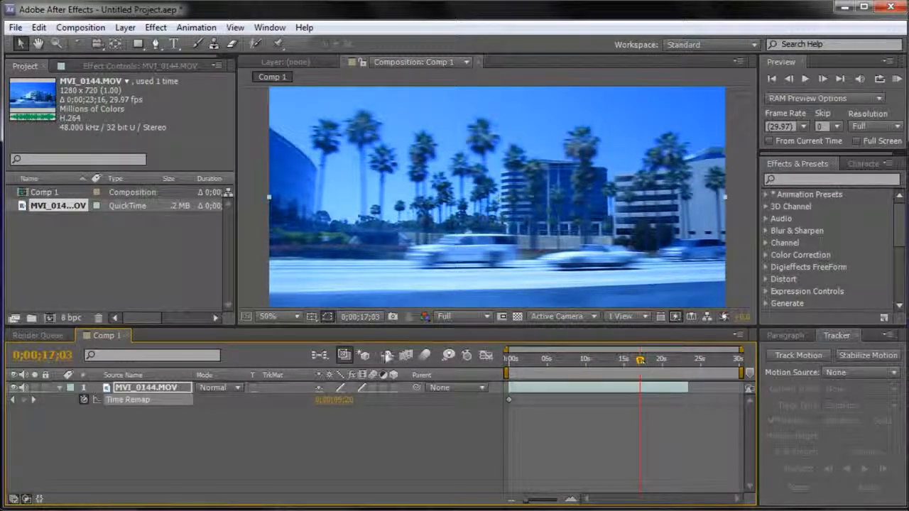
click(424, 355)
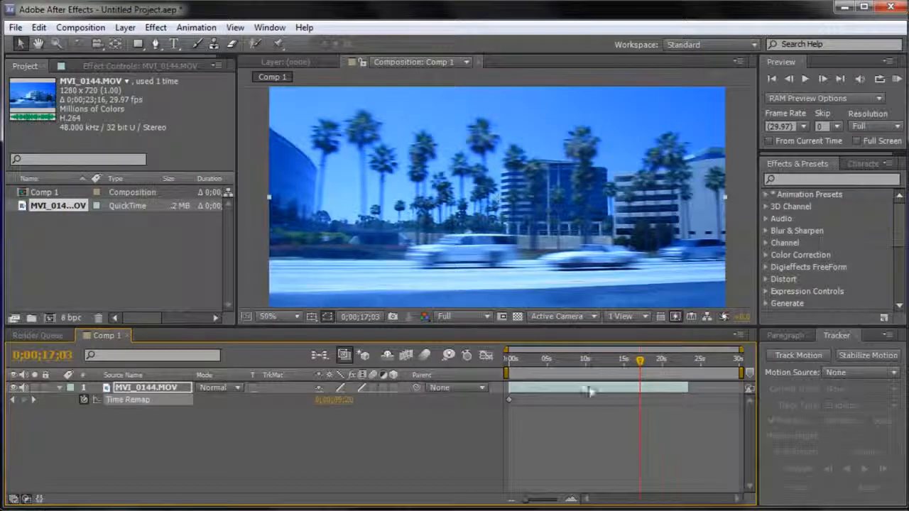
drag(634, 369, 564, 369)
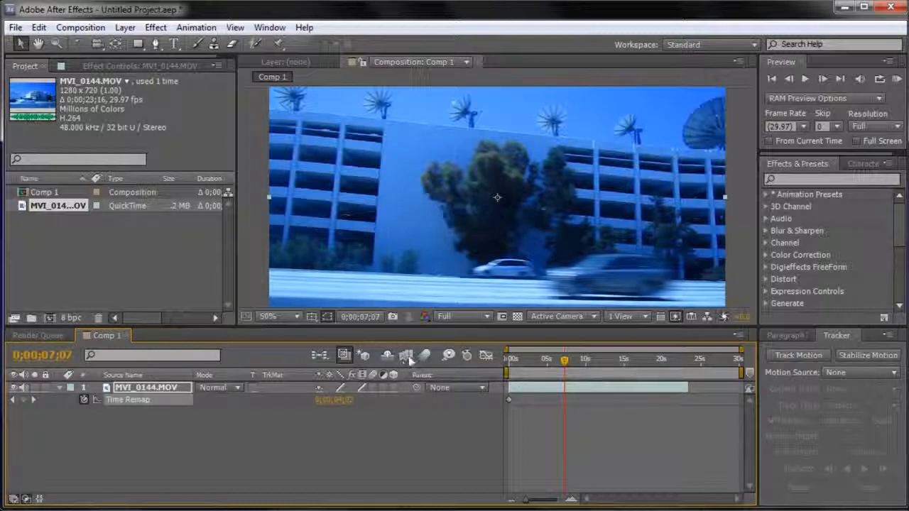
drag(564, 360, 594, 380)
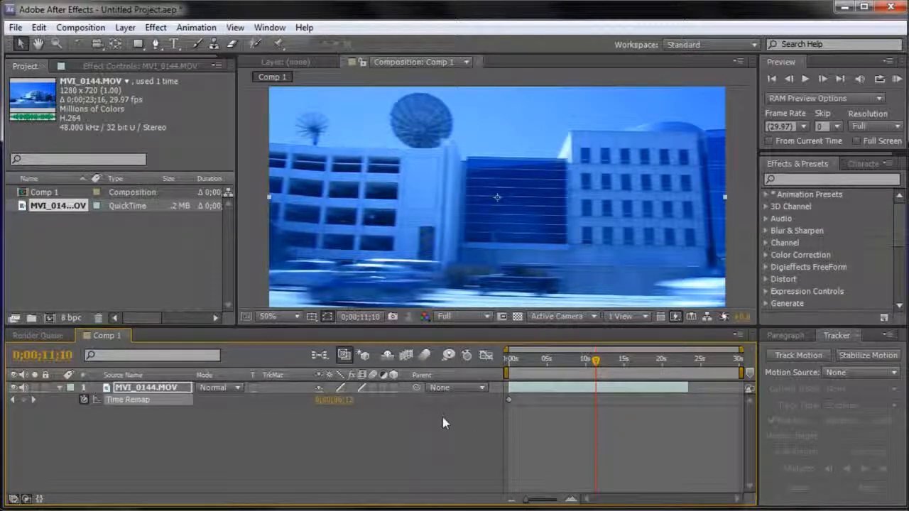
key(F4)
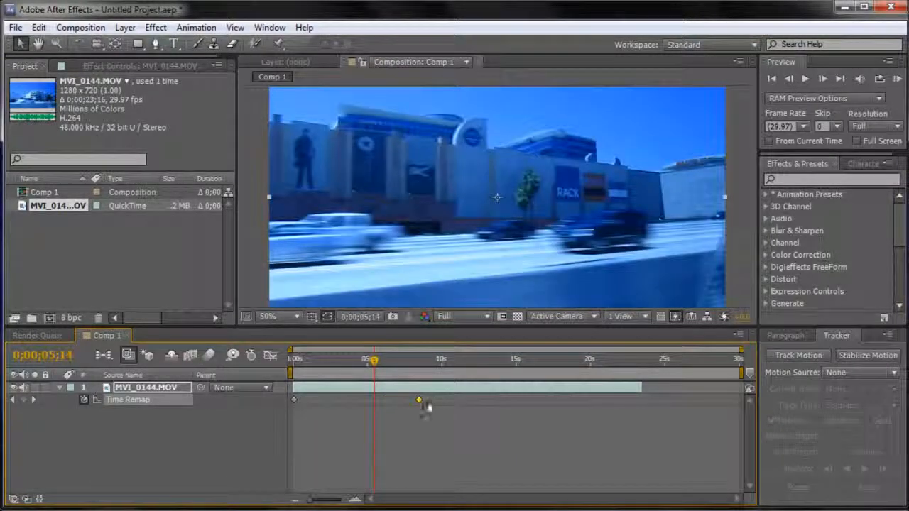
Step: Move the end Time Remap keyframe back to the end of the MVI_0144.MOV layer and scrub the footage from its start to 0;00;09;28
drag(424, 407, 641, 406)
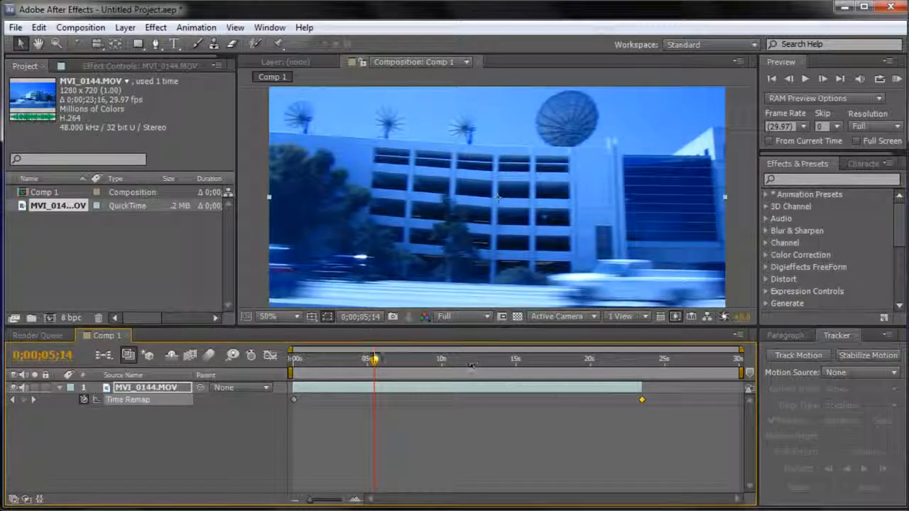
drag(370, 365, 312, 371)
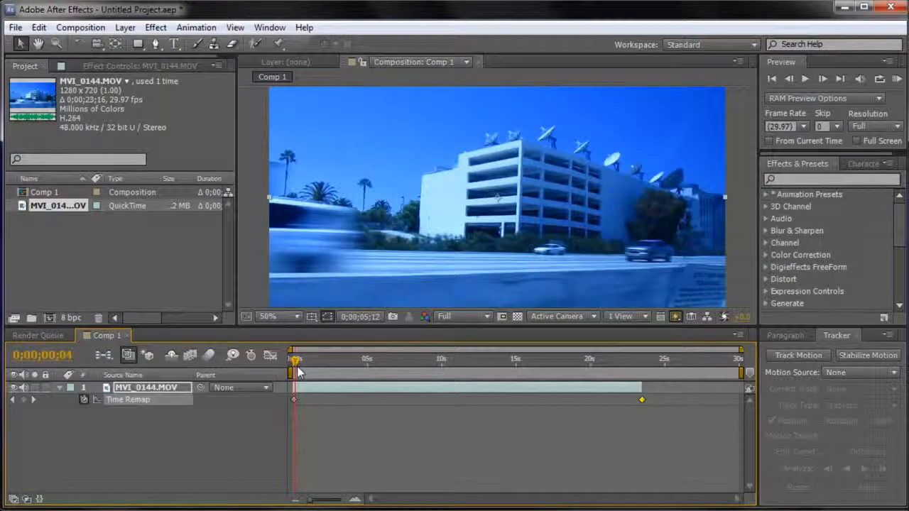
drag(302, 372, 363, 383)
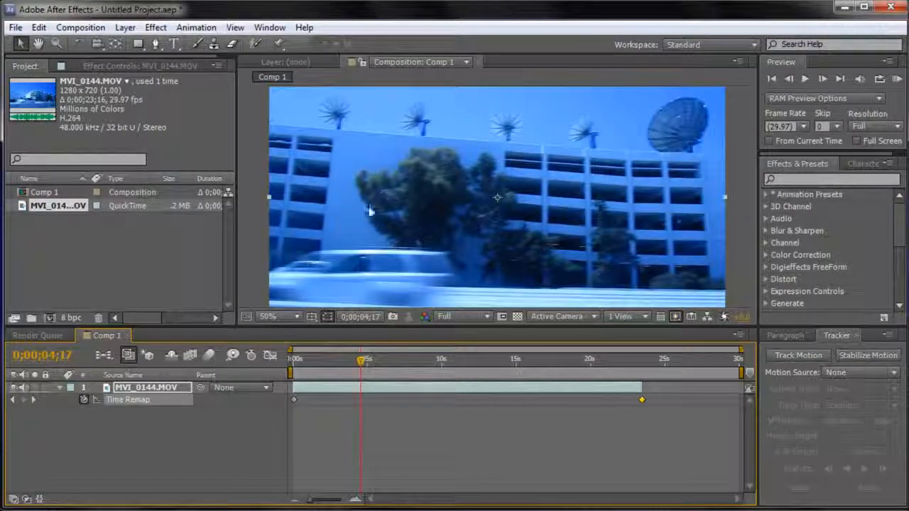
drag(360, 363, 435, 373)
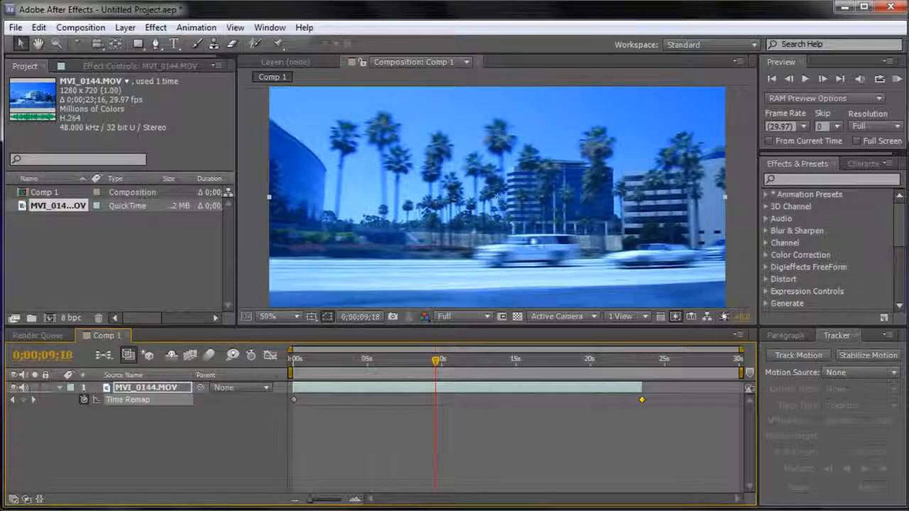
drag(441, 364, 440, 360)
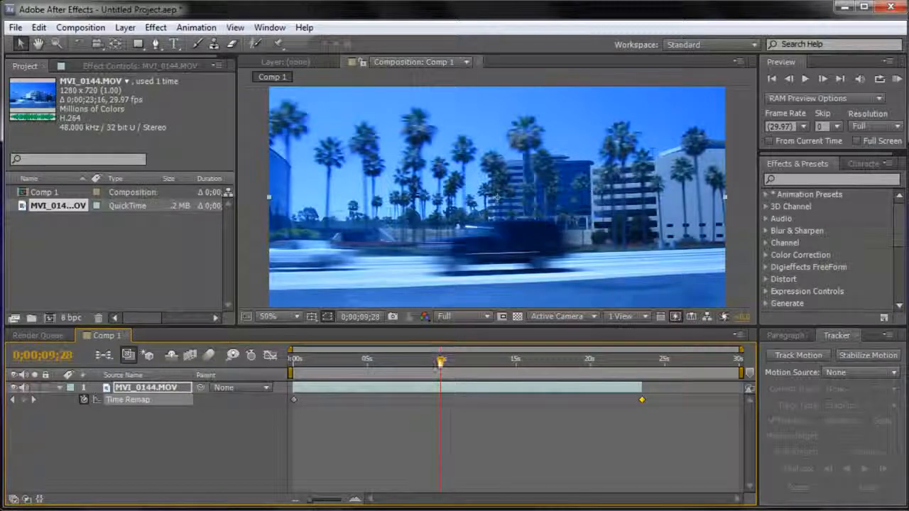
Step: Add two Time Remap keyframes around the palm-tree section, at 0;00;09;09 and 0;00;14;06
drag(439, 363, 434, 380)
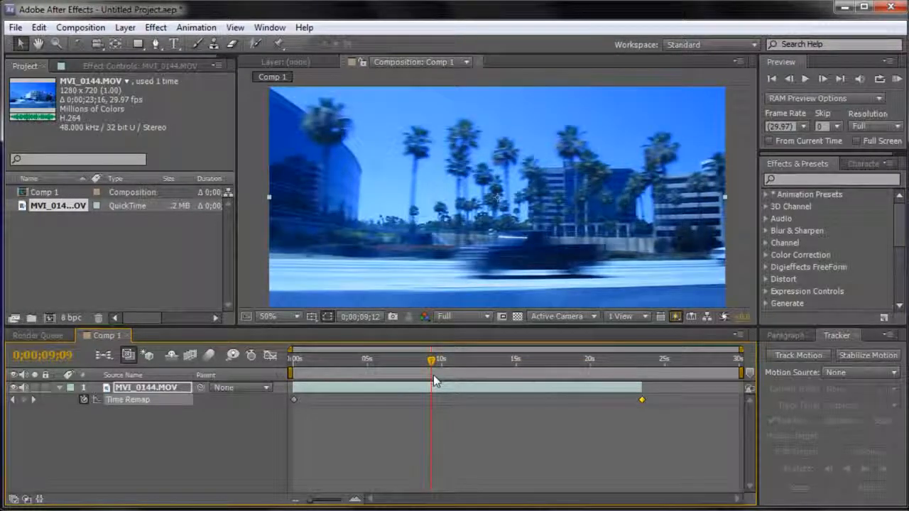
click(23, 402)
drag(432, 362, 503, 378)
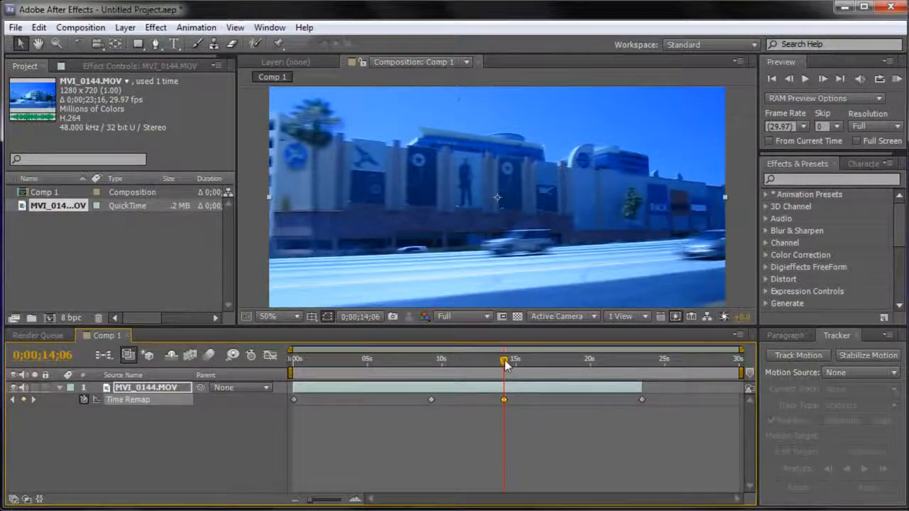
Step: Spread the two middle Time Remap keyframes apart, moving the first back to about 6 s and the second out to about 17 s
drag(495, 372, 498, 391)
drag(443, 398, 395, 402)
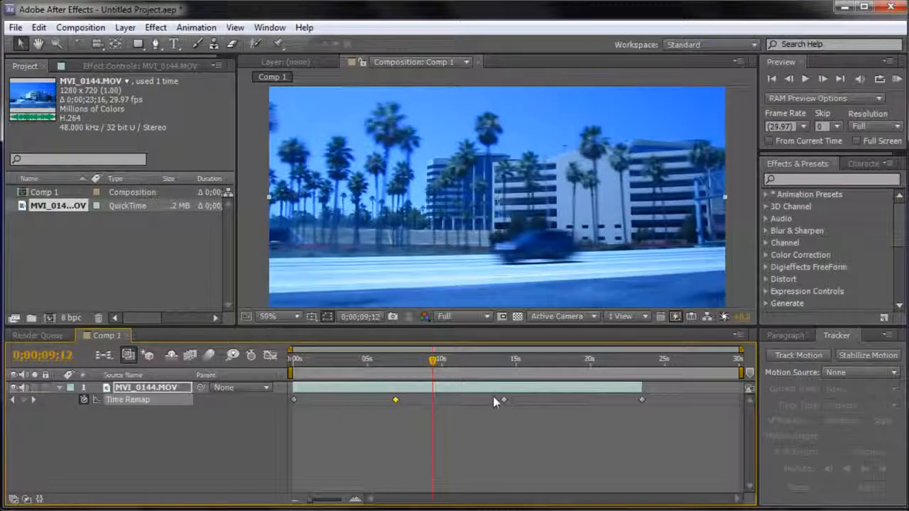
drag(503, 400, 541, 401)
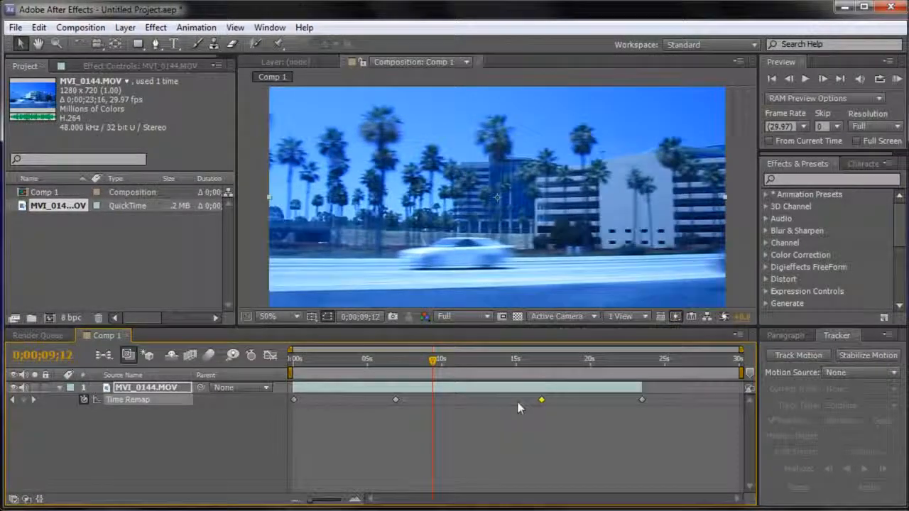
drag(395, 400, 380, 401)
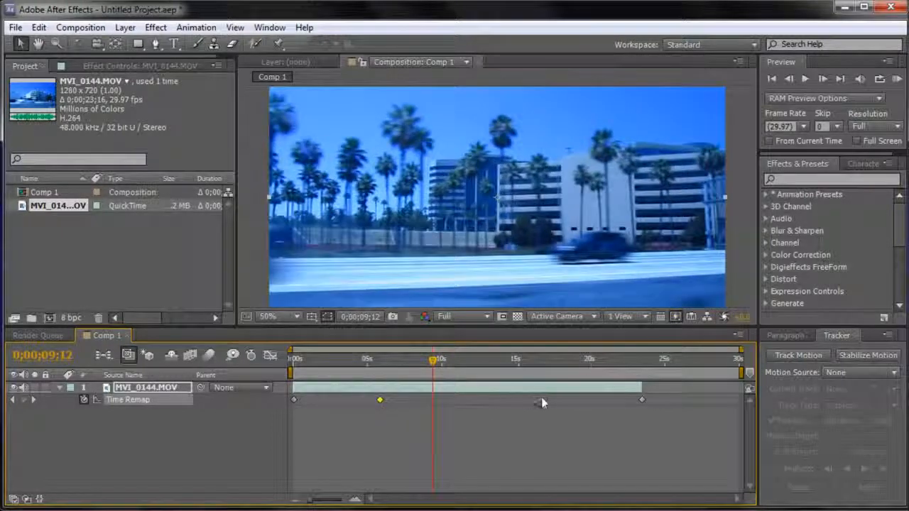
drag(545, 403, 547, 401)
Step: Preview the remapped footage from 0;00;00;16 and scrub through the stretched section from 0;00;05;21 to 0;00;10;22
drag(432, 360, 300, 373)
key(space)
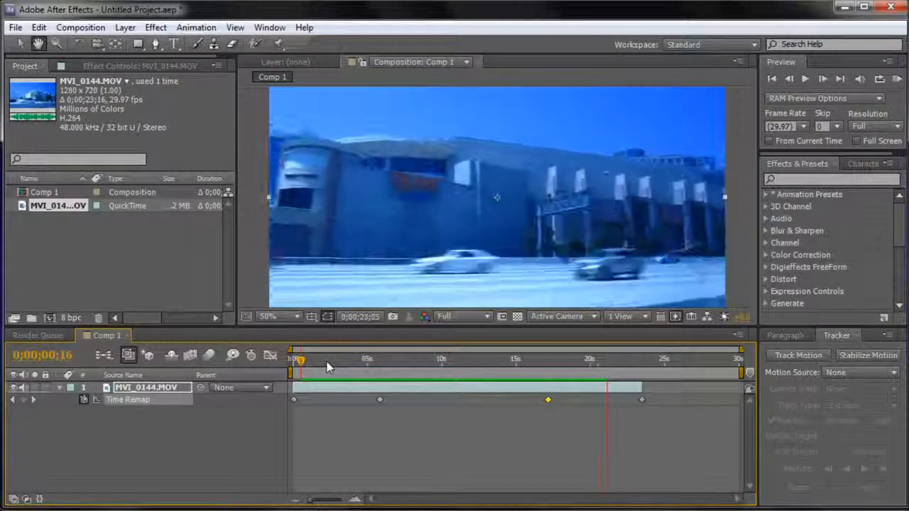
key(space)
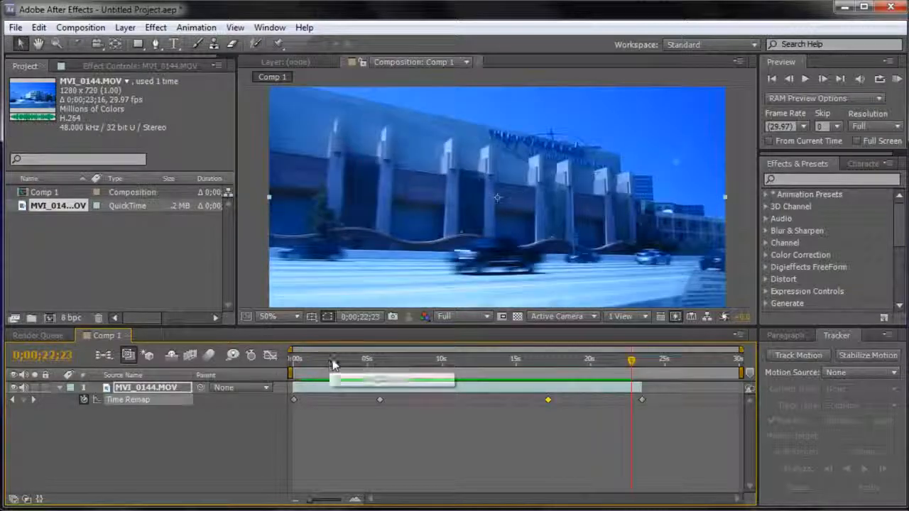
drag(631, 359, 377, 402)
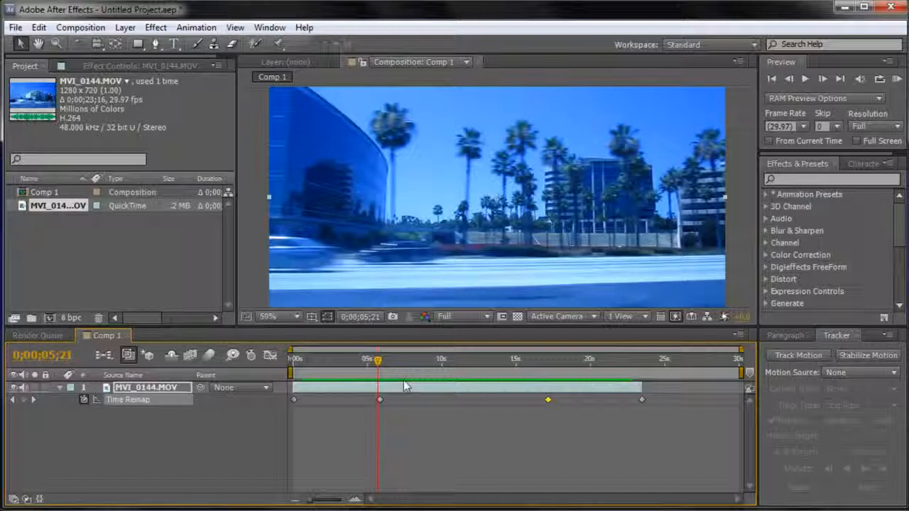
drag(377, 366, 452, 371)
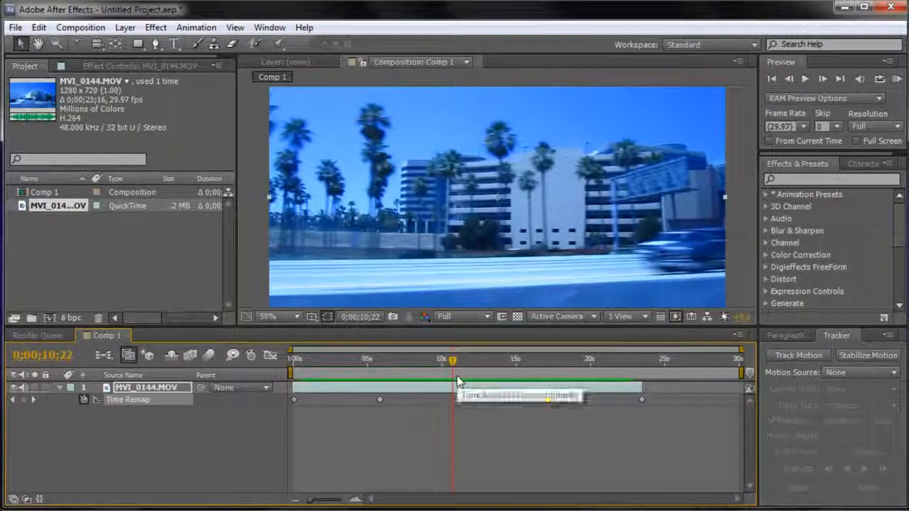